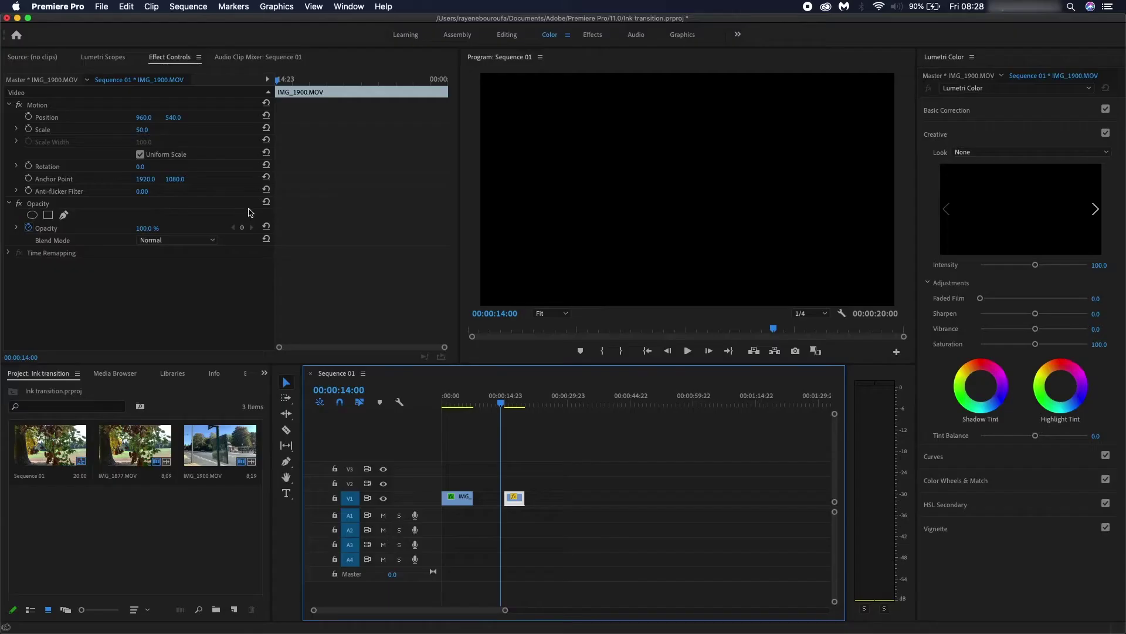
- Move IMG_1877 up onto Video 2 and slide IMG_1900 earlier on Video 1 so they overlap
{"action": "mouse_move", "coordinate": [500, 404]}
{"action": "left_mouse_down"}
{"action": "mouse_move", "coordinate": [516, 407]}
{"action": "mouse_move", "coordinate": [452, 397]}
{"action": "mouse_move", "coordinate": [490, 403]}
{"action": "left_mouse_up"}
{"action": "key", "text": "="}
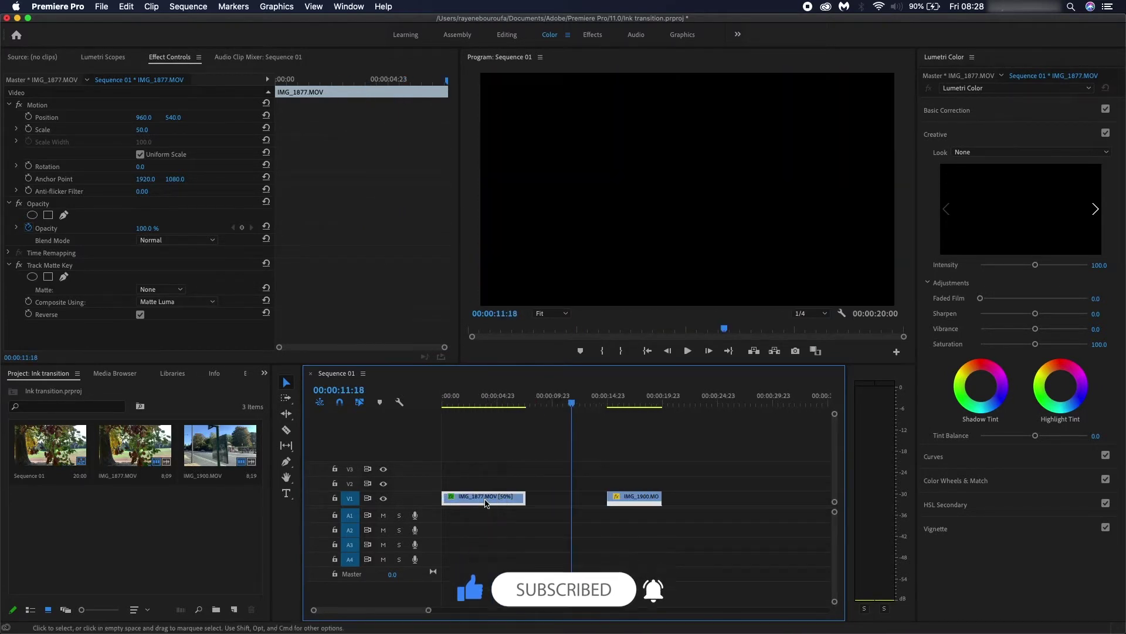
{"action": "left_click_drag", "start_coordinate": [471, 501], "coordinate": [472, 490]}
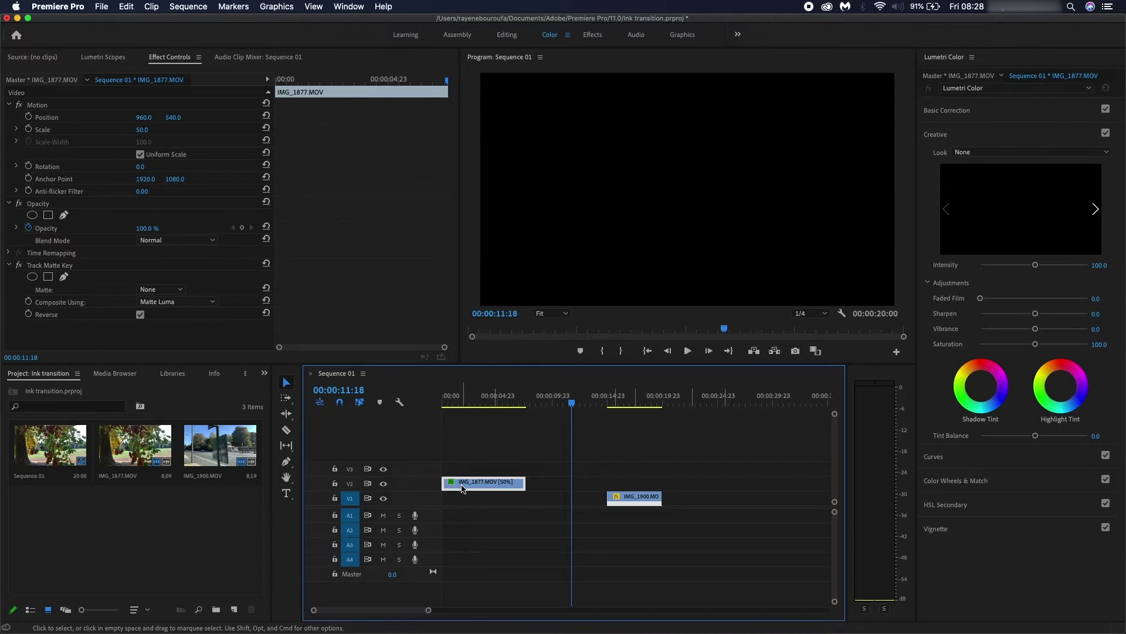
{"action": "left_click_drag", "start_coordinate": [634, 497], "coordinate": [583, 508]}
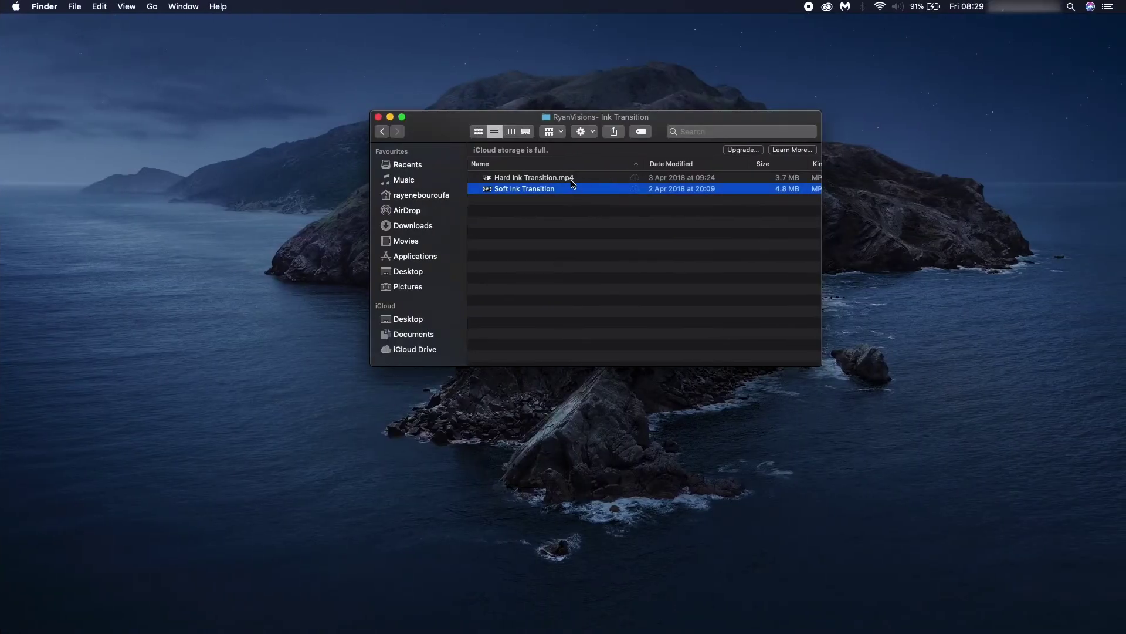
- Drag the Hard and Soft Ink Transition files from Finder into the timeline
{"action": "left_click", "coordinate": [571, 179]}
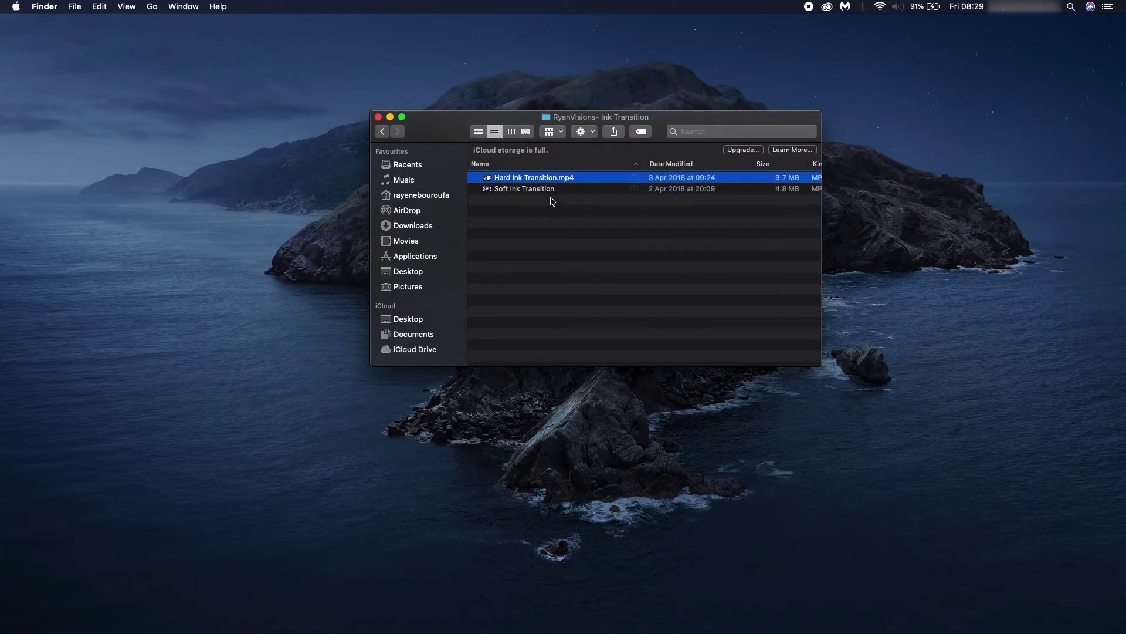
{"action": "mouse_move", "coordinate": [552, 201]}
{"action": "left_mouse_down"}
{"action": "mouse_move", "coordinate": [546, 178]}
{"action": "mouse_move", "coordinate": [512, 230]}
{"action": "left_mouse_up"}
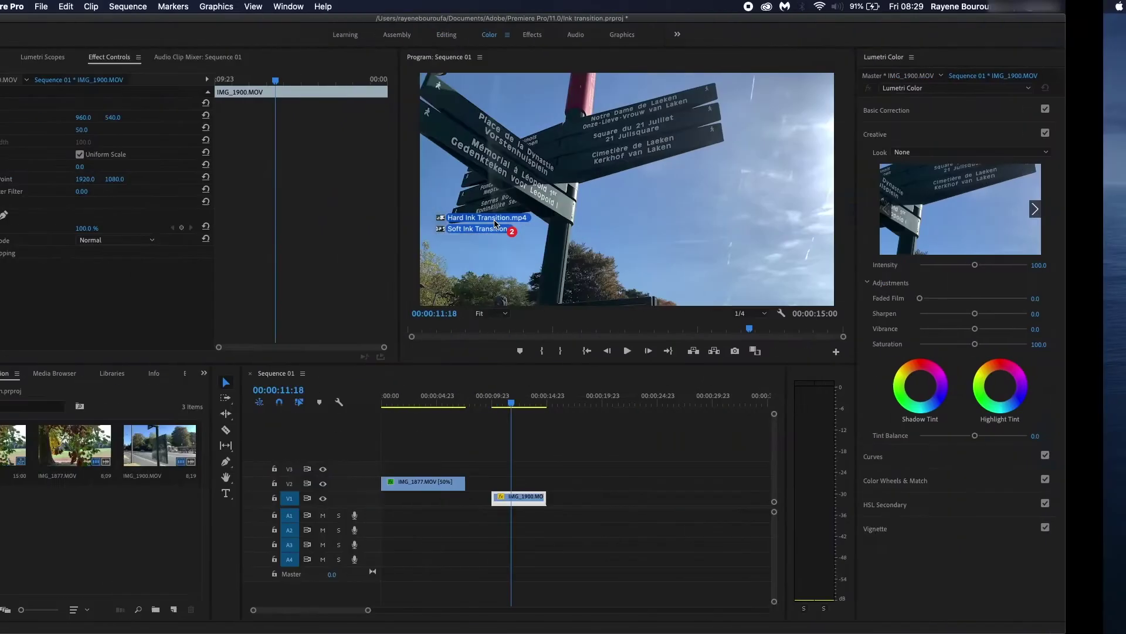
{"action": "mouse_move", "coordinate": [512, 230]}
{"action": "left_mouse_down"}
{"action": "mouse_move", "coordinate": [604, 358]}
{"action": "mouse_move", "coordinate": [651, 496]}
{"action": "mouse_move", "coordinate": [664, 484]}
{"action": "mouse_move", "coordinate": [631, 456]}
{"action": "mouse_move", "coordinate": [514, 451]}
{"action": "mouse_move", "coordinate": [517, 466]}
{"action": "mouse_move", "coordinate": [572, 479]}
{"action": "mouse_move", "coordinate": [535, 468]}
{"action": "left_mouse_up"}
- Zoom into the timeline to line Hard Ink Transition on V3 up with IMG_1877's end
{"action": "key", "text": "="}
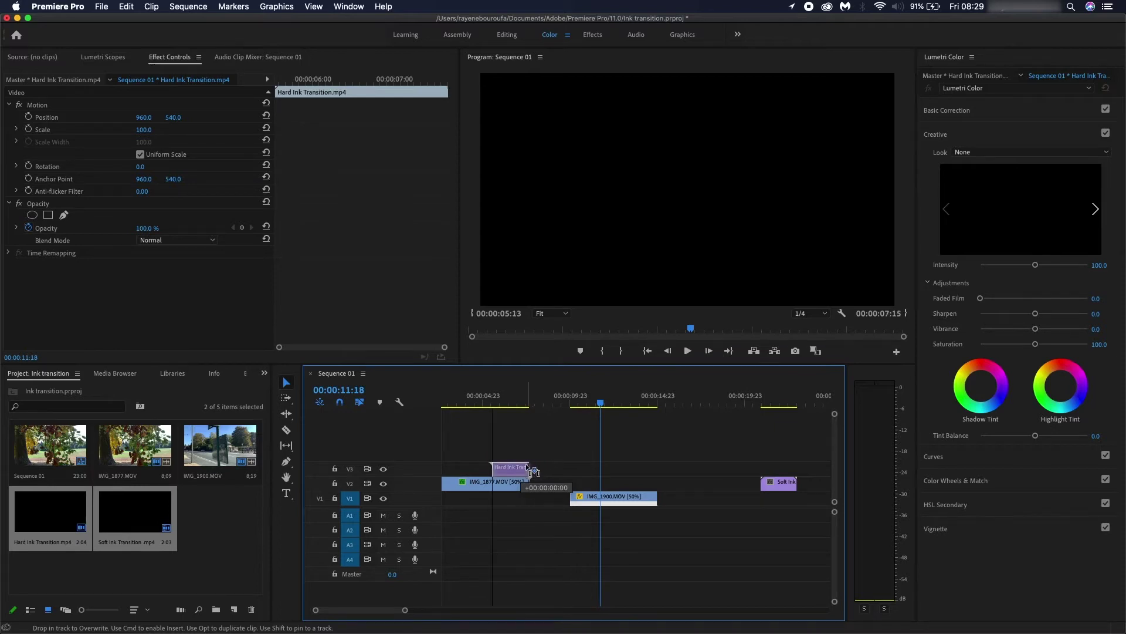
{"action": "key", "text": "="}
{"action": "key", "text": "="}
{"action": "key", "text": "="}
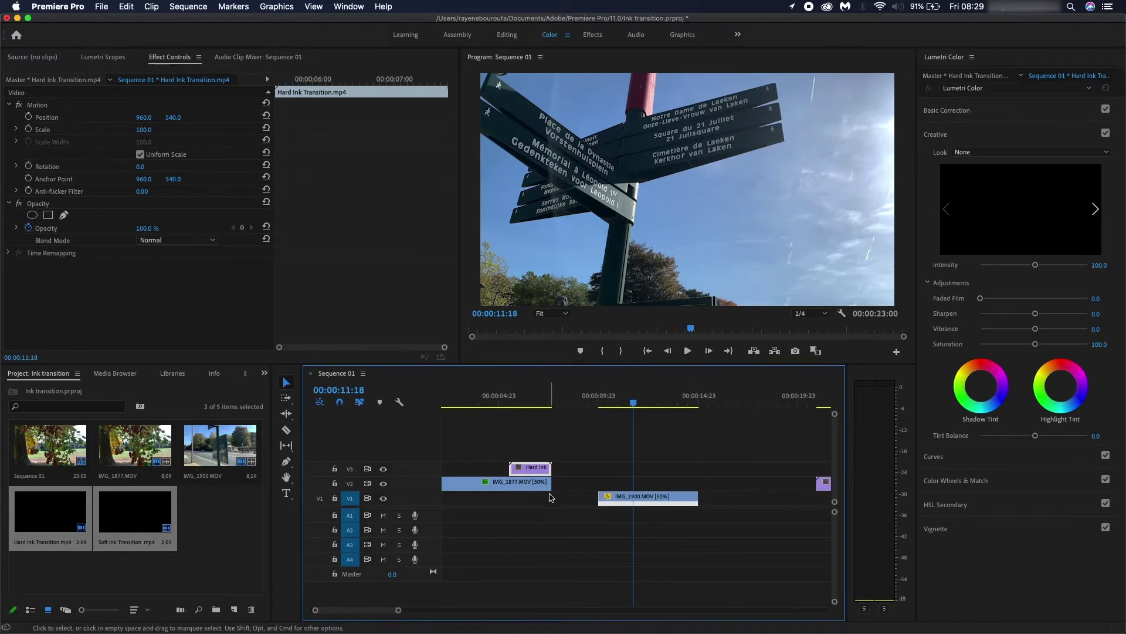
- Search the Effects panel for 'track matte' and drop Track Matte Key onto IMG_1877 on V2
{"action": "left_click", "coordinate": [47, 376]}
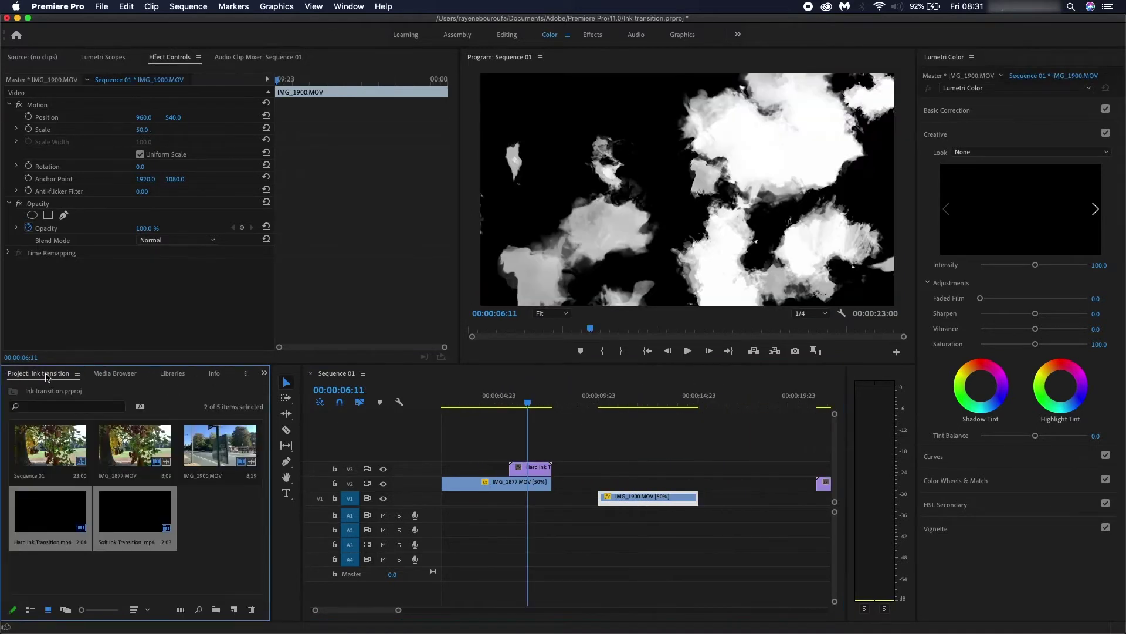
{"action": "left_click", "coordinate": [264, 373]}
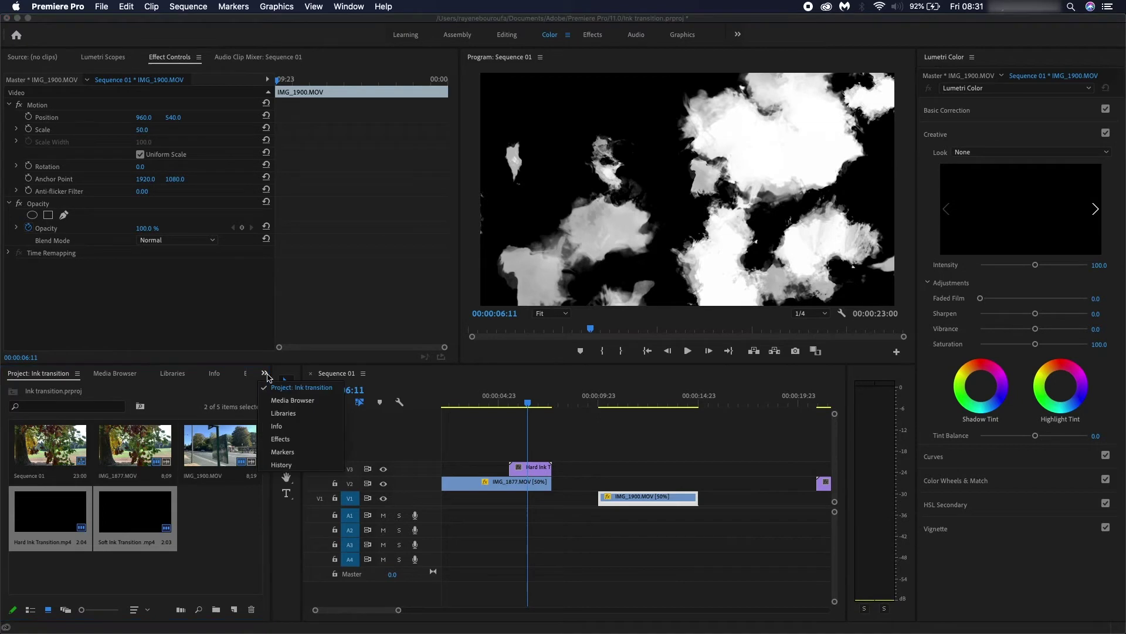
{"action": "left_click", "coordinate": [292, 438]}
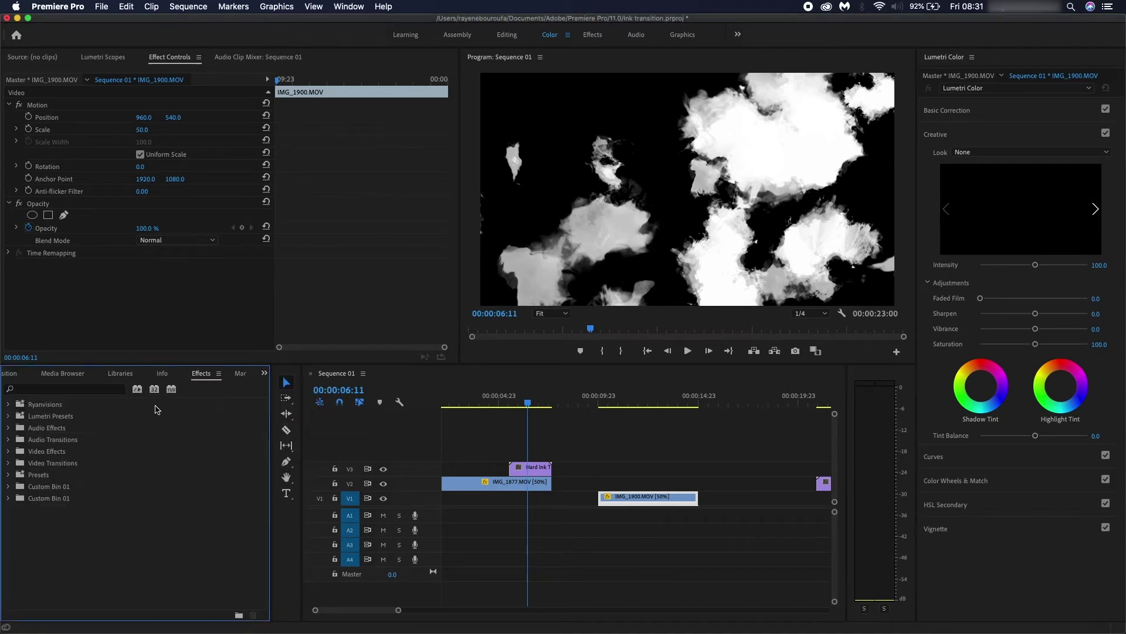
{"action": "left_click", "coordinate": [112, 389]}
{"action": "type", "text": "track matte"}
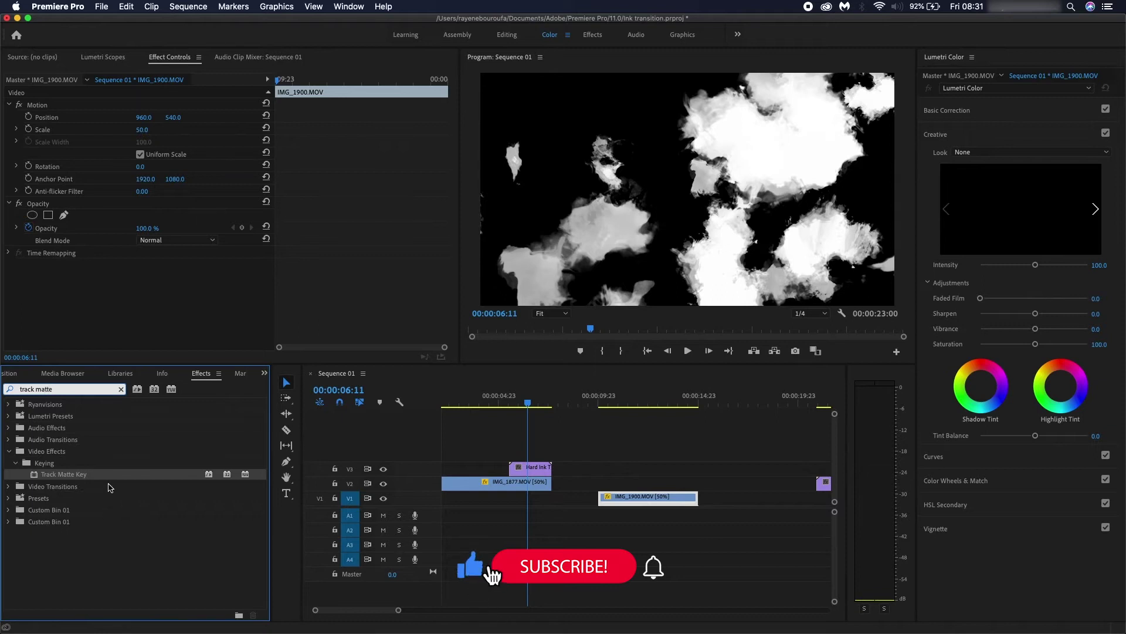
{"action": "left_click_drag", "start_coordinate": [108, 474], "coordinate": [471, 487]}
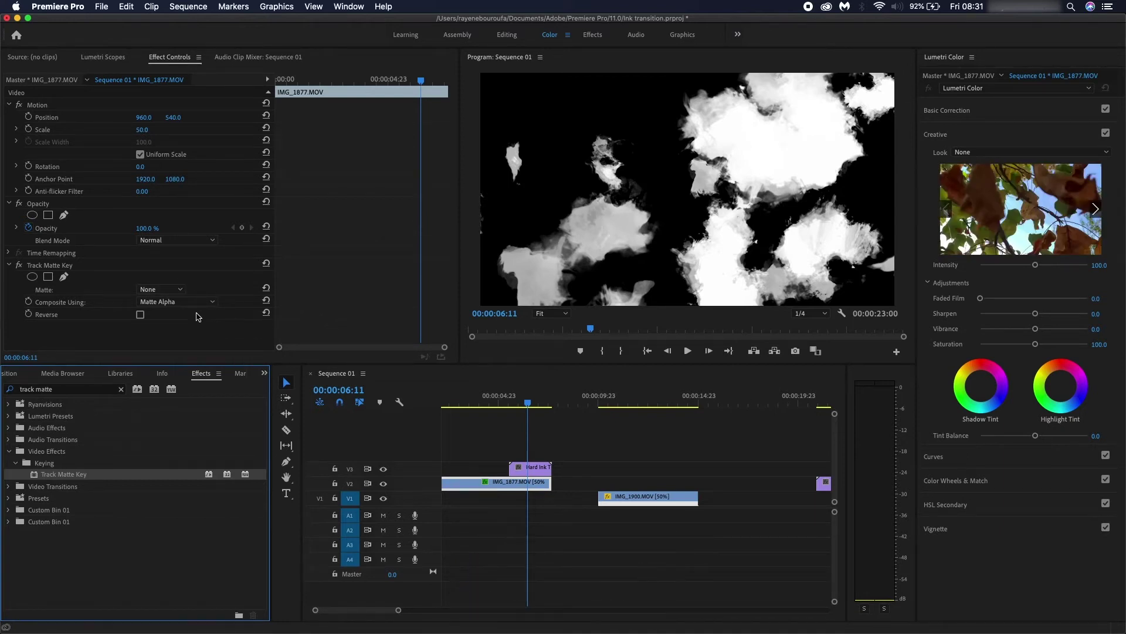
- Set Track Matte Key to Matte Video 3 with Matte Luma compositing, then scrub to check
{"action": "left_click", "coordinate": [158, 290]}
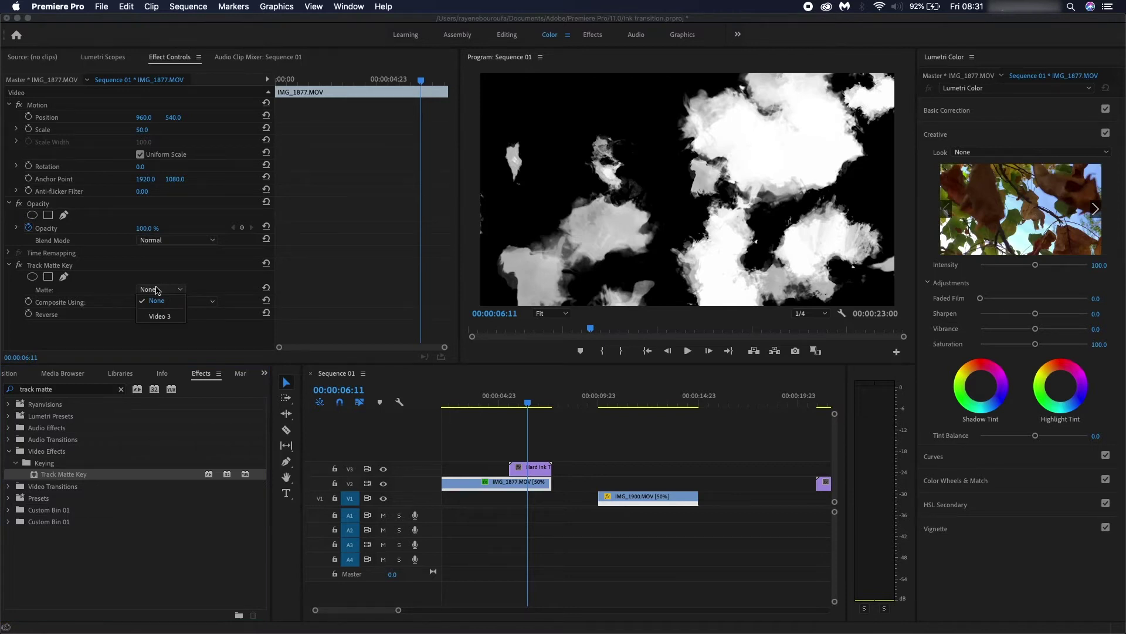
{"action": "left_click", "coordinate": [159, 316]}
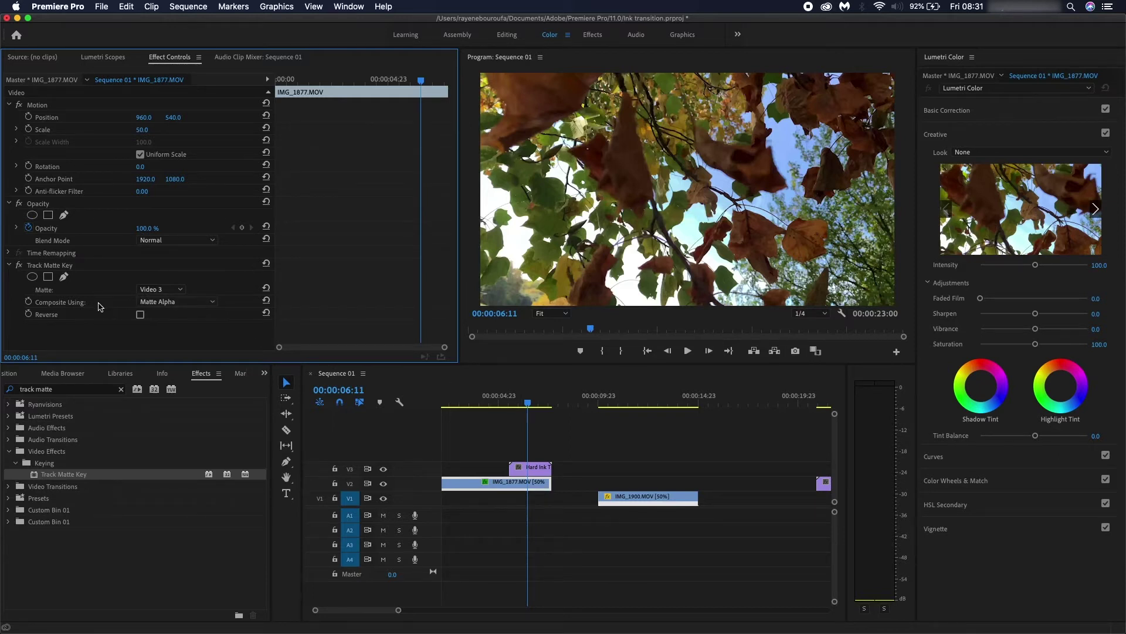
{"action": "left_click", "coordinate": [154, 304]}
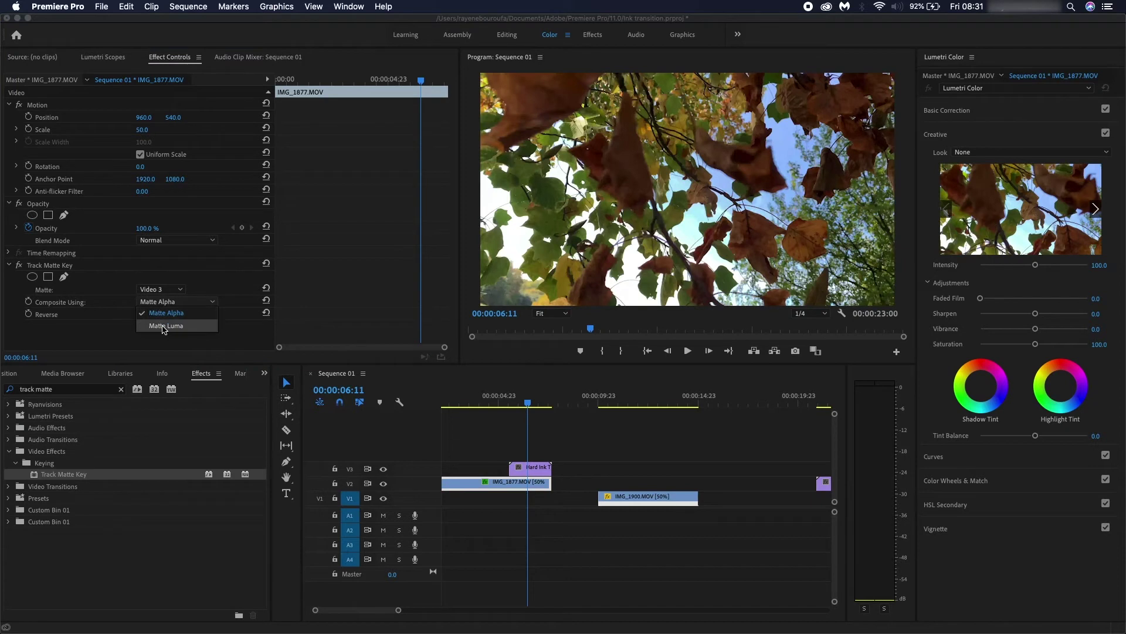
{"action": "left_click", "coordinate": [164, 326]}
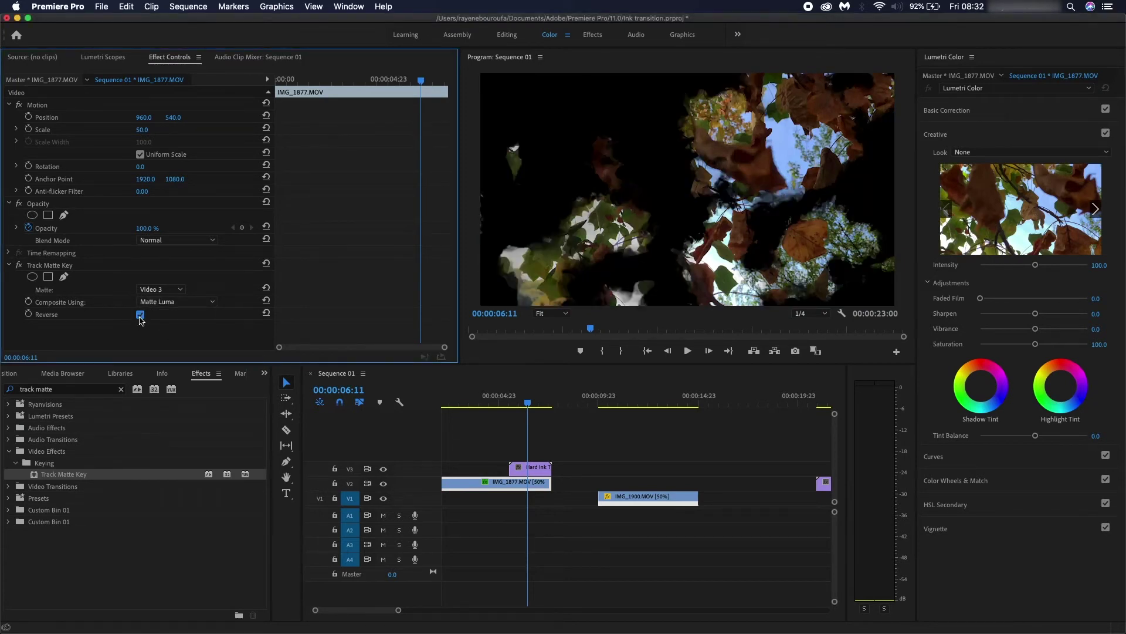
{"action": "left_click_drag", "start_coordinate": [519, 405], "coordinate": [533, 412]}
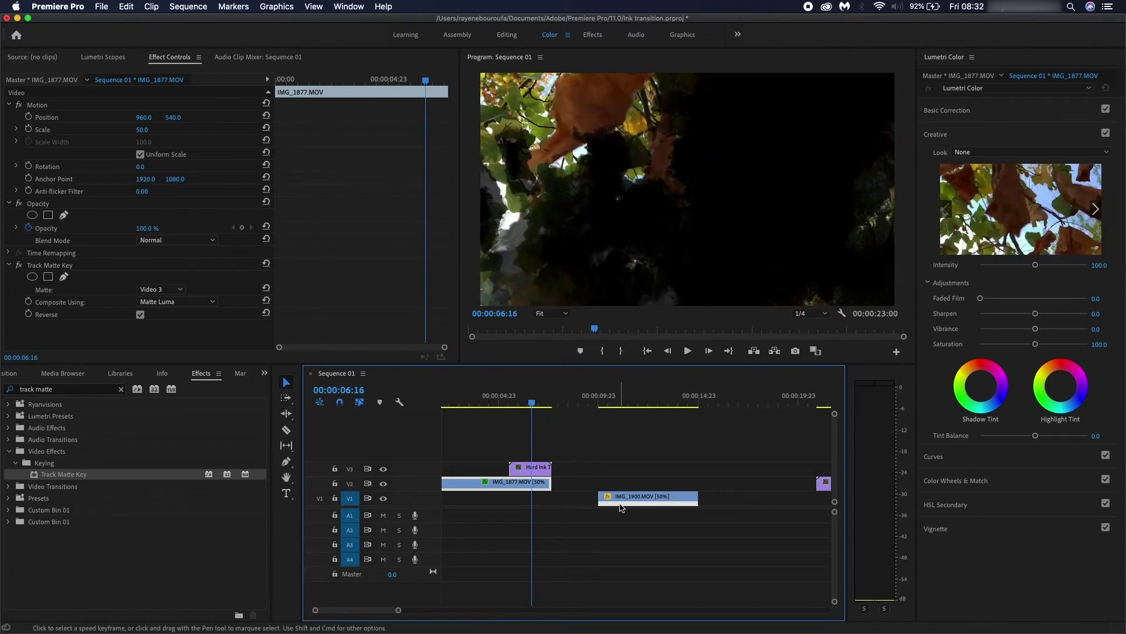
- Drag IMG_1900 left to the playhead and play back the transition to preview it
{"action": "left_click_drag", "start_coordinate": [625, 504], "coordinate": [545, 501]}
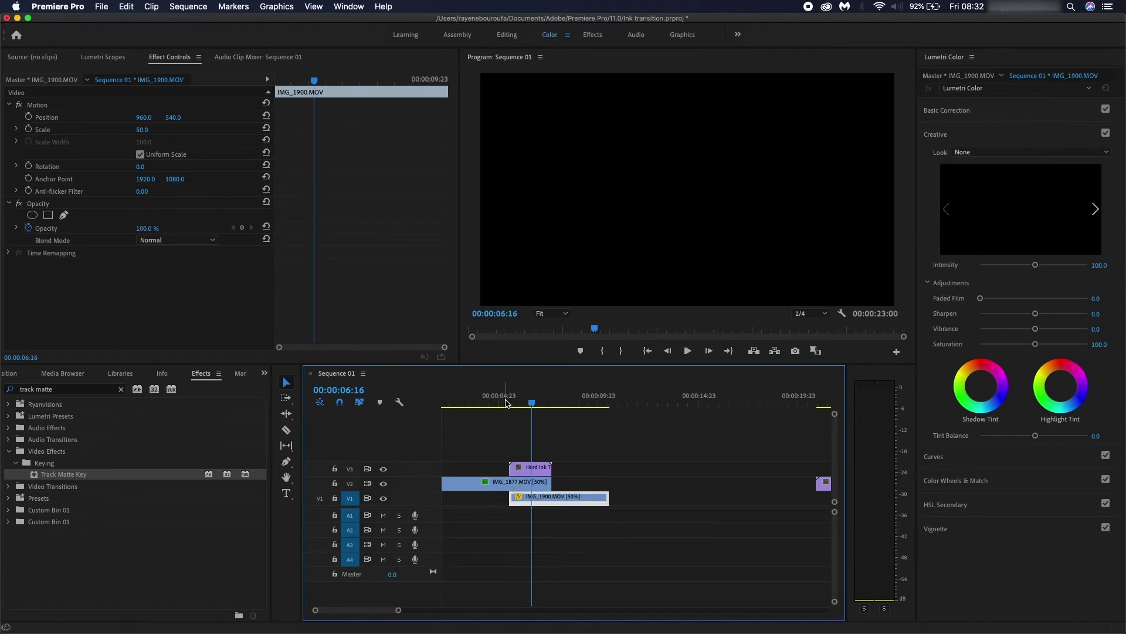
{"action": "left_click_drag", "start_coordinate": [510, 404], "coordinate": [518, 408]}
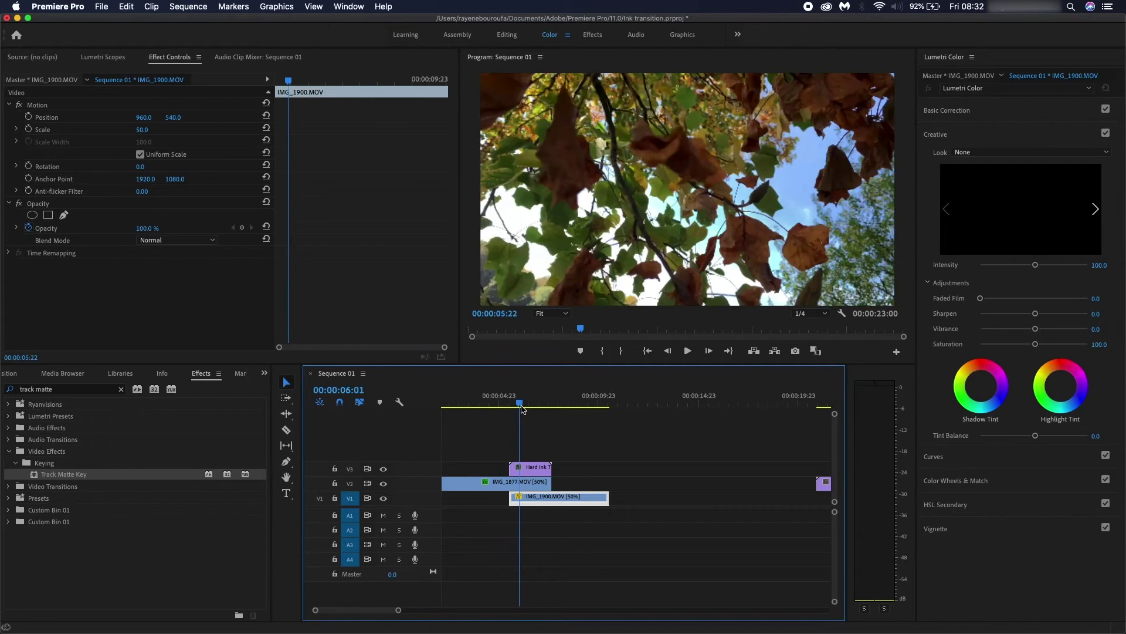
{"action": "left_click_drag", "start_coordinate": [523, 409], "coordinate": [490, 409]}
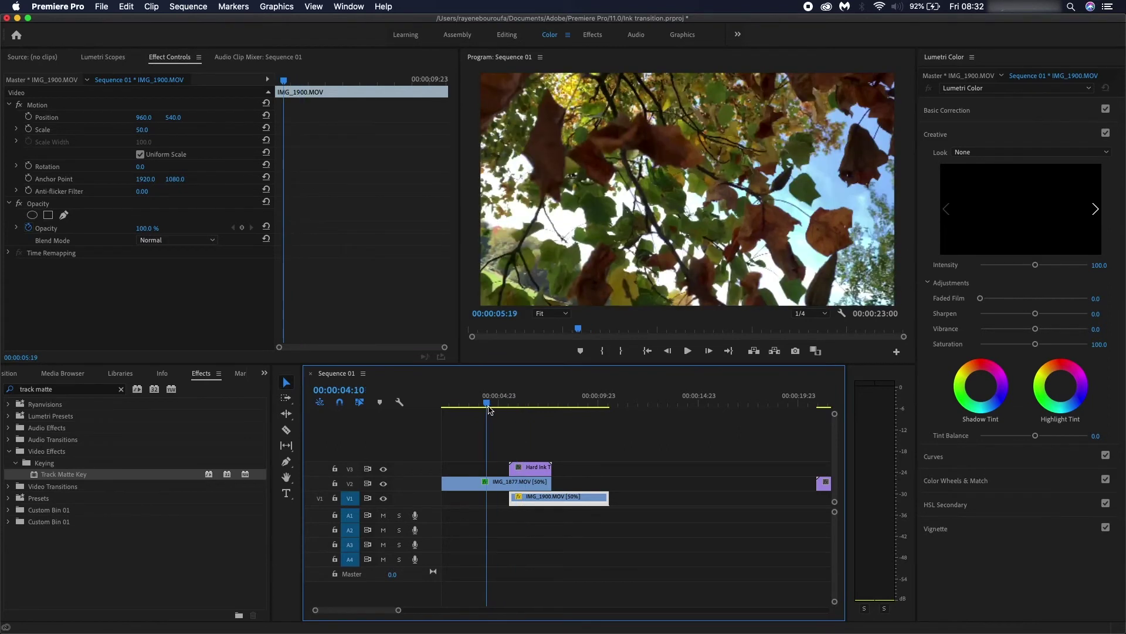
{"action": "key", "text": "space"}
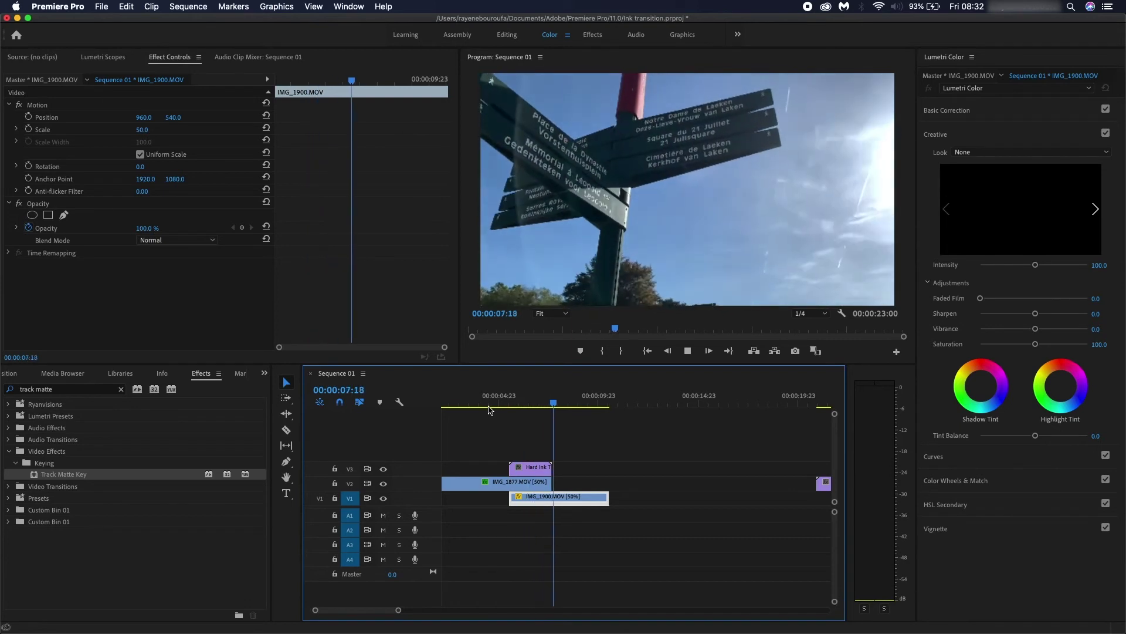
{"action": "key", "text": "space"}
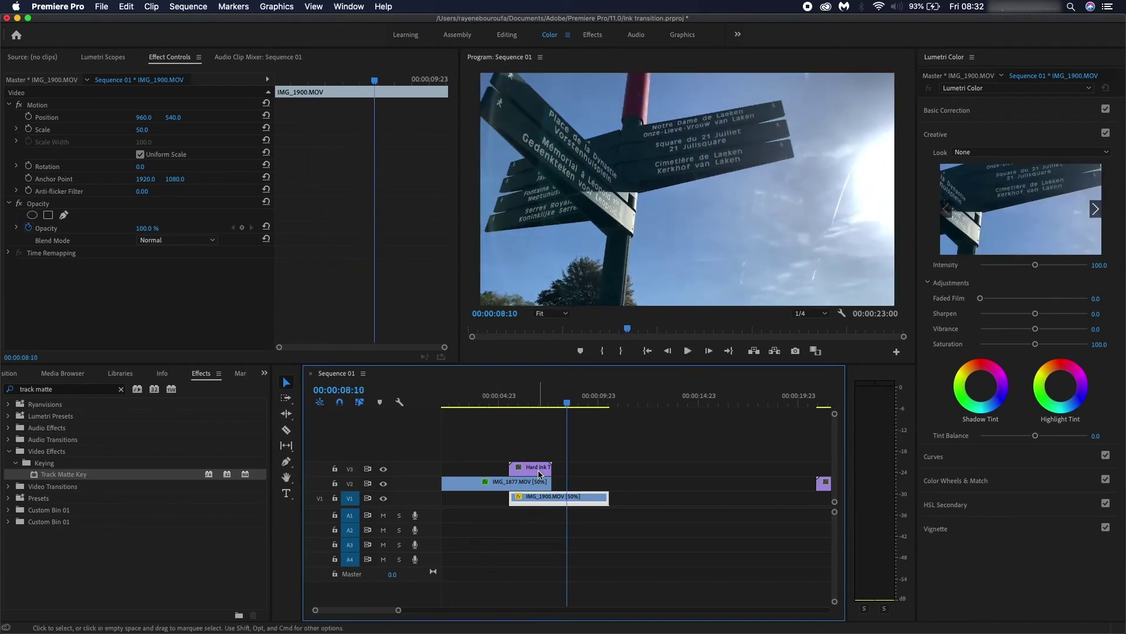
- Move Hard Ink to a new Video 4 and place Soft Ink on Video 3 as the matte
{"action": "left_click", "coordinate": [539, 473]}
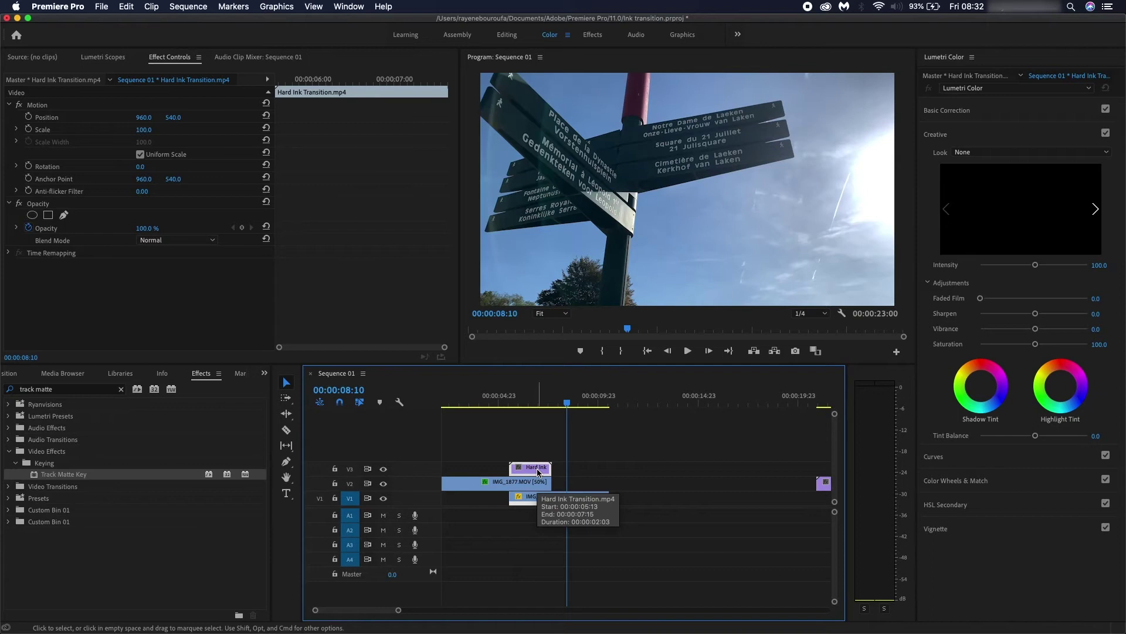
{"action": "left_click_drag", "start_coordinate": [539, 472], "coordinate": [697, 455]}
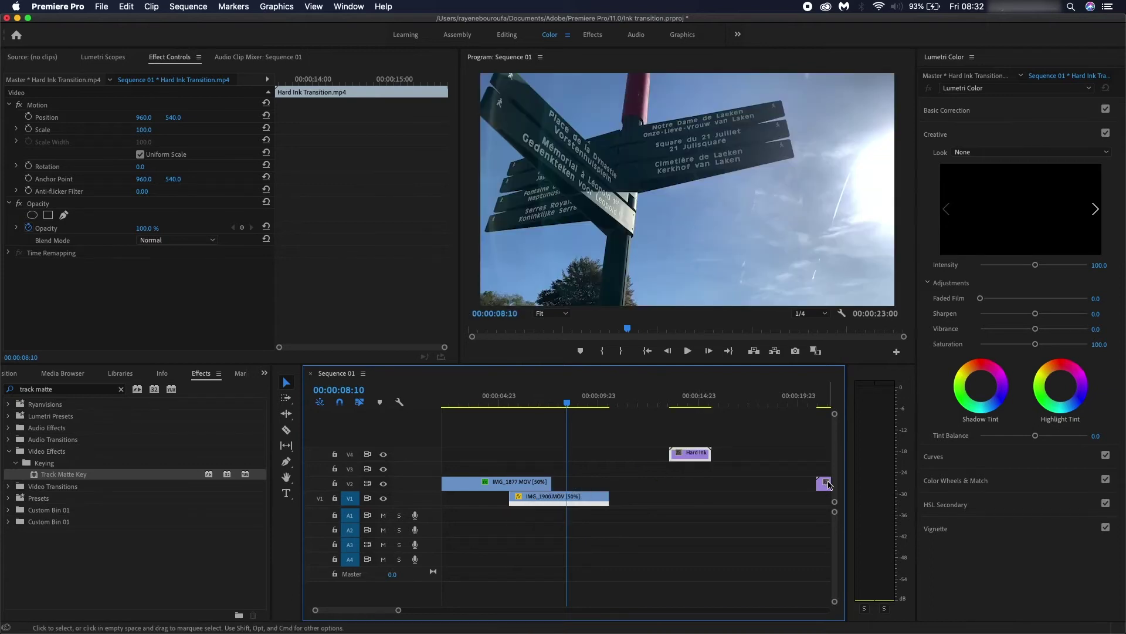
{"action": "mouse_move", "coordinate": [824, 482]}
{"action": "left_mouse_down"}
{"action": "mouse_move", "coordinate": [756, 455]}
{"action": "mouse_move", "coordinate": [546, 444]}
{"action": "mouse_move", "coordinate": [517, 469]}
{"action": "left_mouse_up"}
{"action": "mouse_move", "coordinate": [517, 405]}
{"action": "left_mouse_down"}
{"action": "mouse_move", "coordinate": [537, 406]}
{"action": "mouse_move", "coordinate": [496, 407]}
{"action": "mouse_move", "coordinate": [534, 413]}
{"action": "left_mouse_up"}
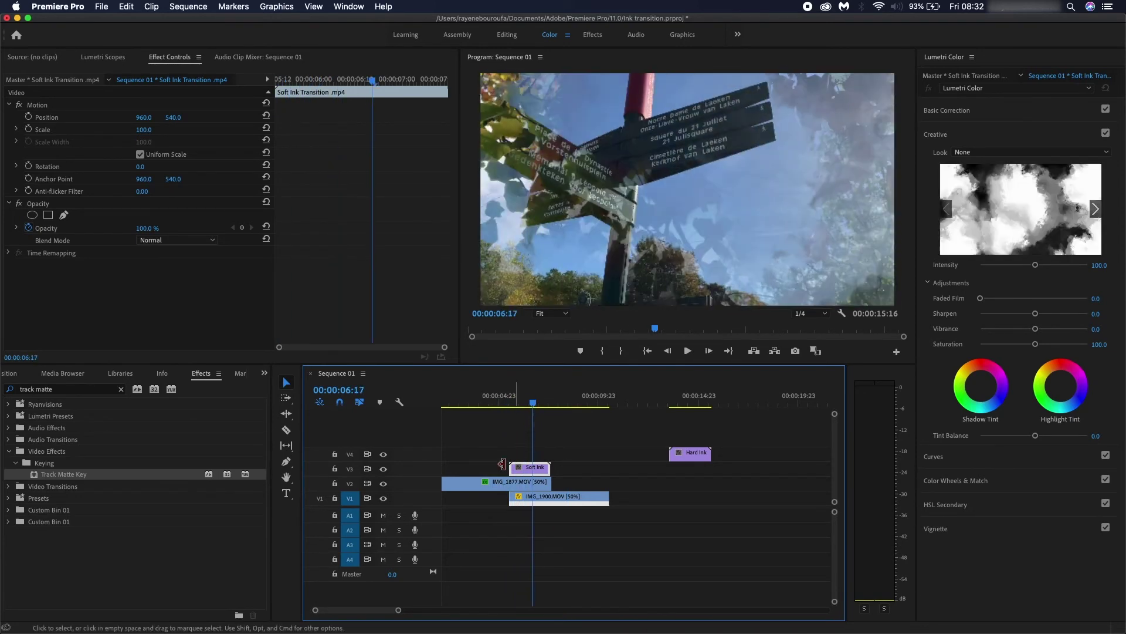
{"action": "left_click", "coordinate": [499, 481]}
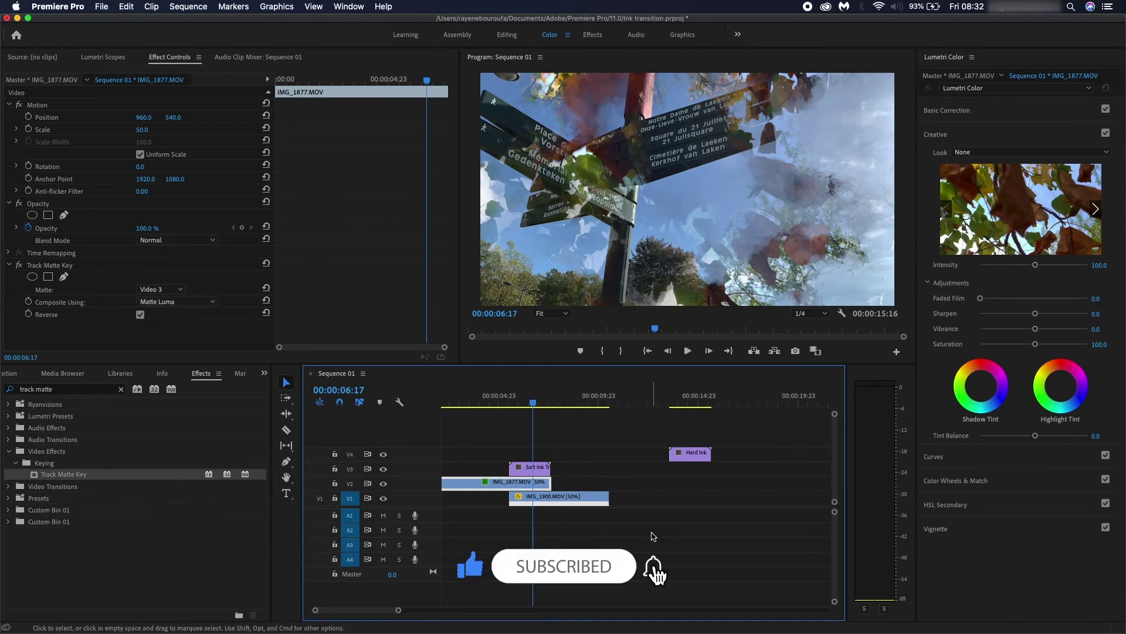
- Nest IMG_1877, IMG_1900 and the Soft Ink matte into Nested Sequence 01, then zoom out
{"action": "left_click", "coordinate": [653, 535]}
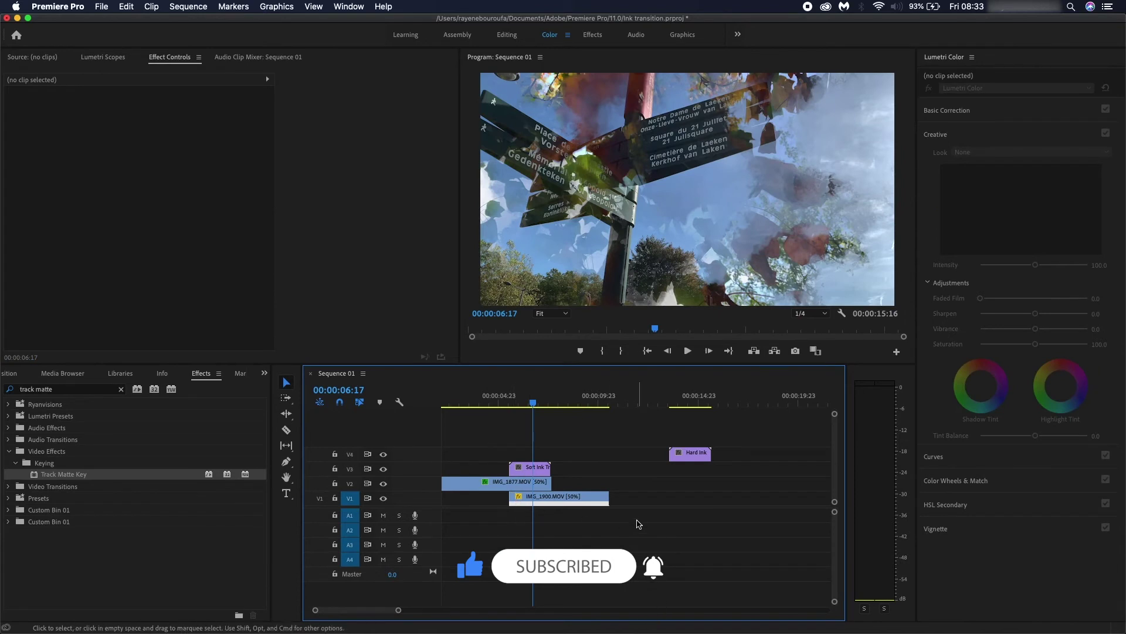
{"action": "left_click_drag", "start_coordinate": [638, 523], "coordinate": [508, 462]}
{"action": "right_click", "coordinate": [509, 465]}
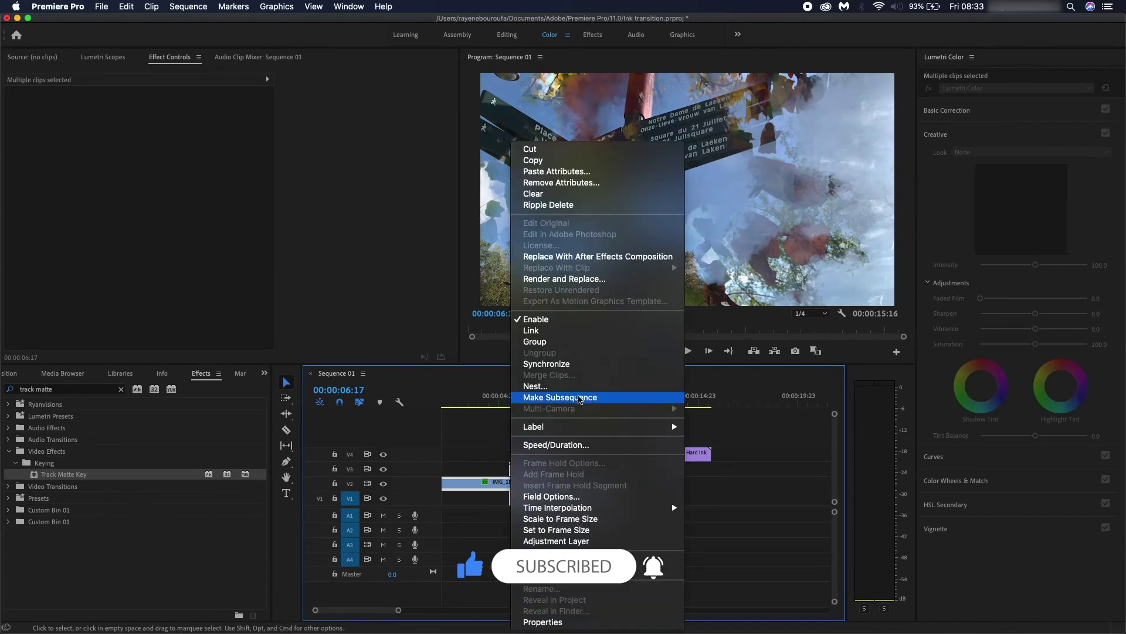
{"action": "left_click", "coordinate": [563, 386]}
{"action": "key", "text": "Return"}
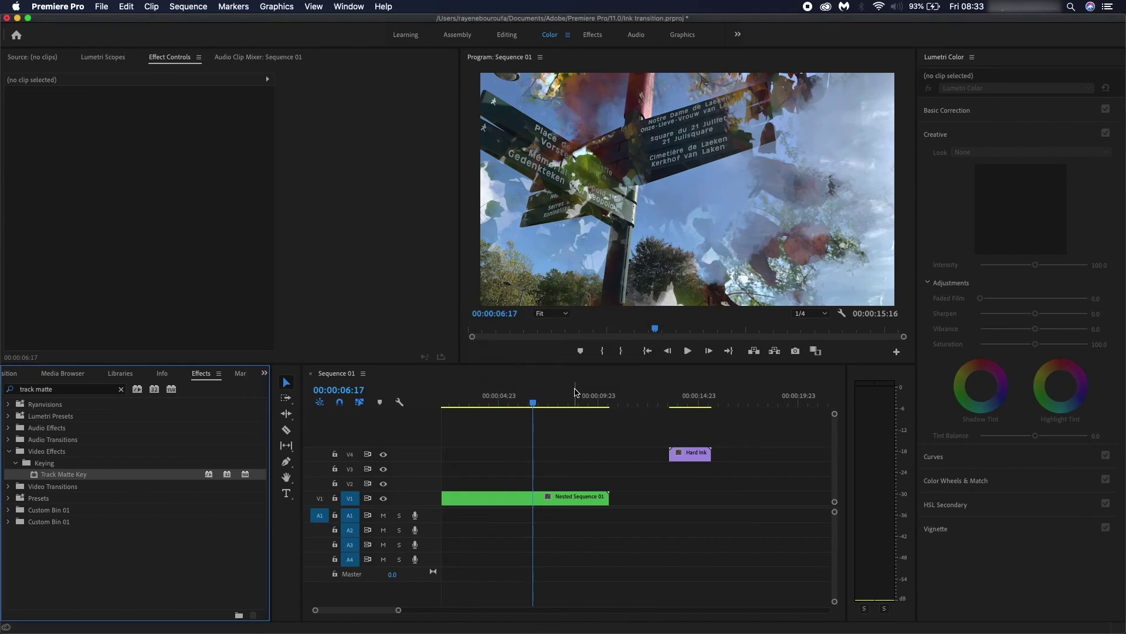
{"action": "key", "text": "minus"}
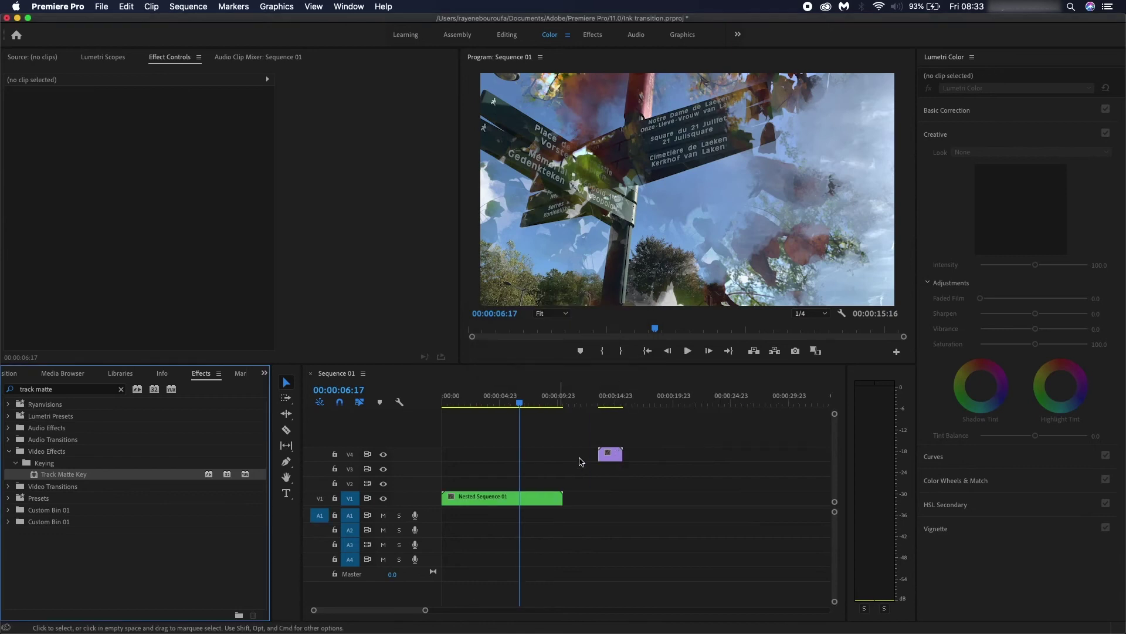